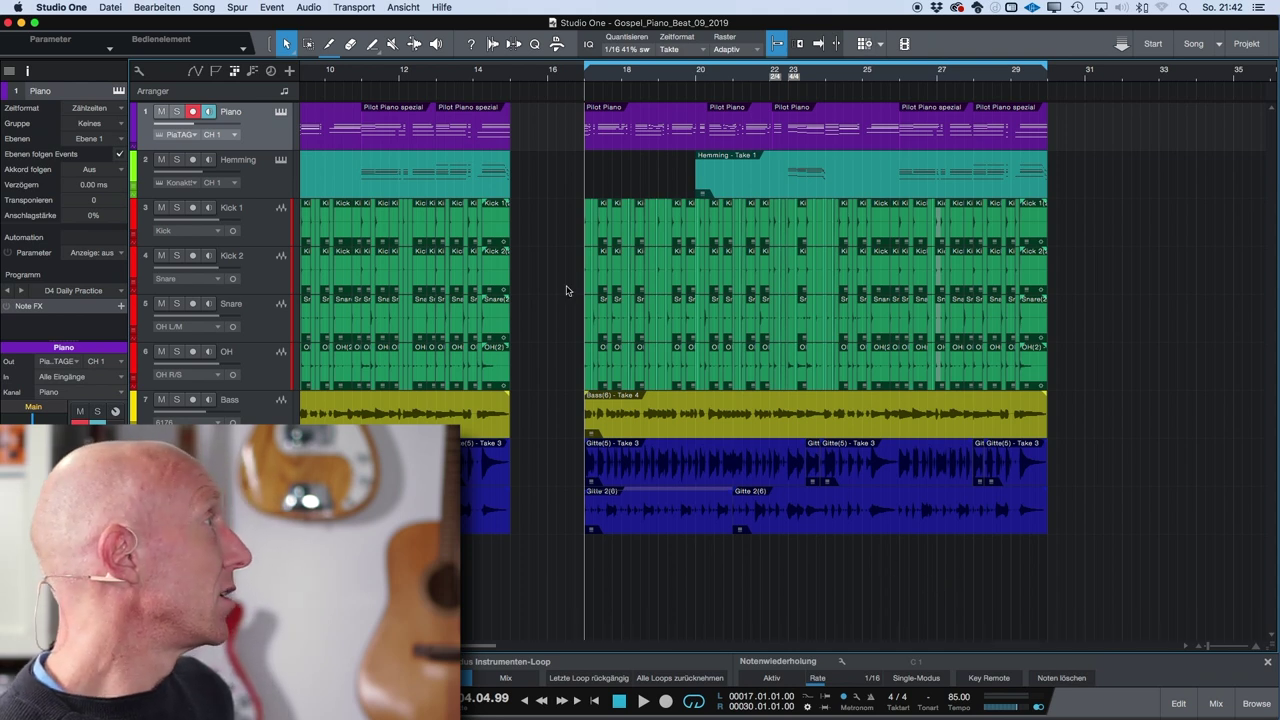
- Open the stems export dialog to examine its source, format, range and option settings, and close it without exporting
{"action": "left_click", "coordinate": [203, 8]}
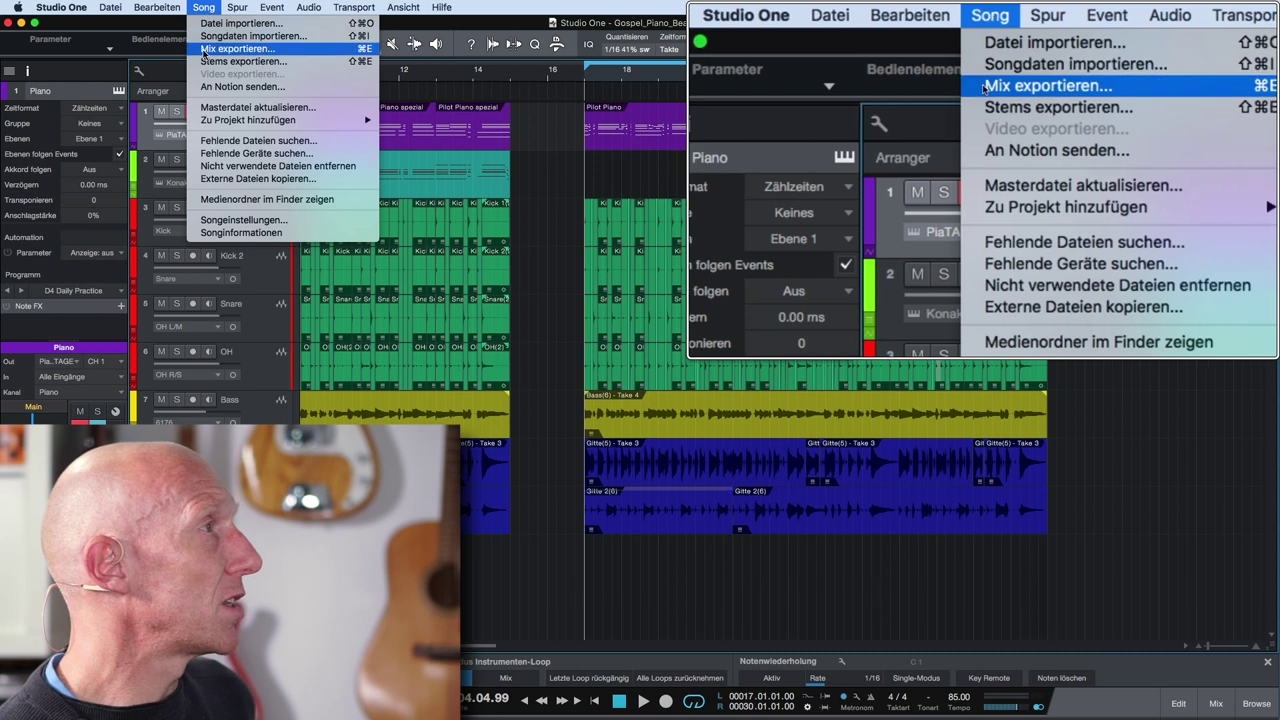
{"action": "left_click", "coordinate": [260, 62]}
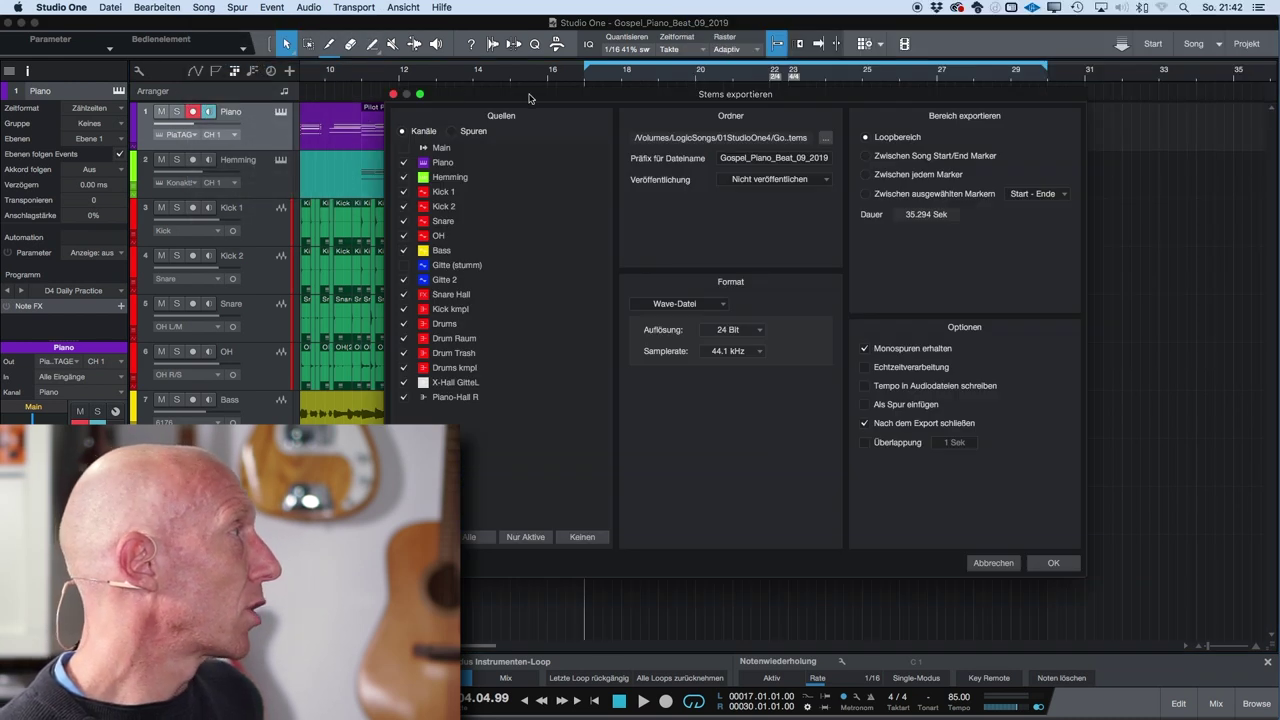
{"action": "left_click_drag", "start_coordinate": [527, 98], "coordinate": [555, 93]}
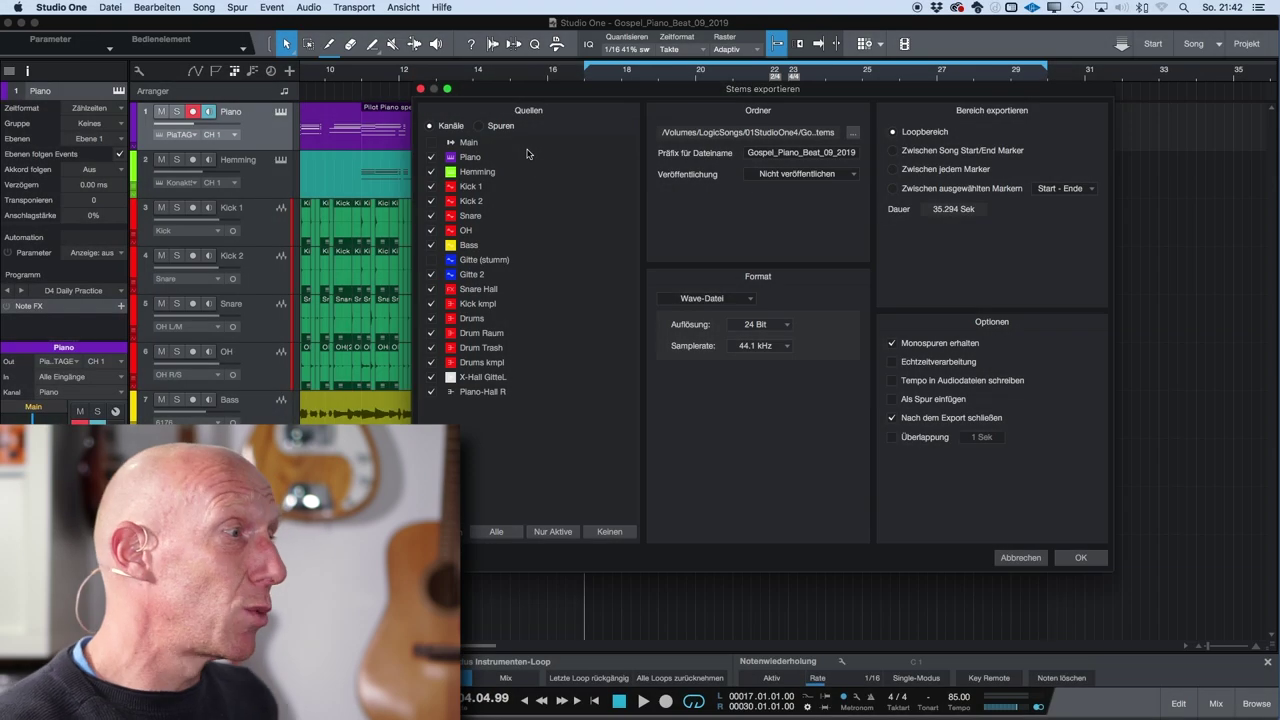
{"action": "left_click", "coordinate": [1020, 558]}
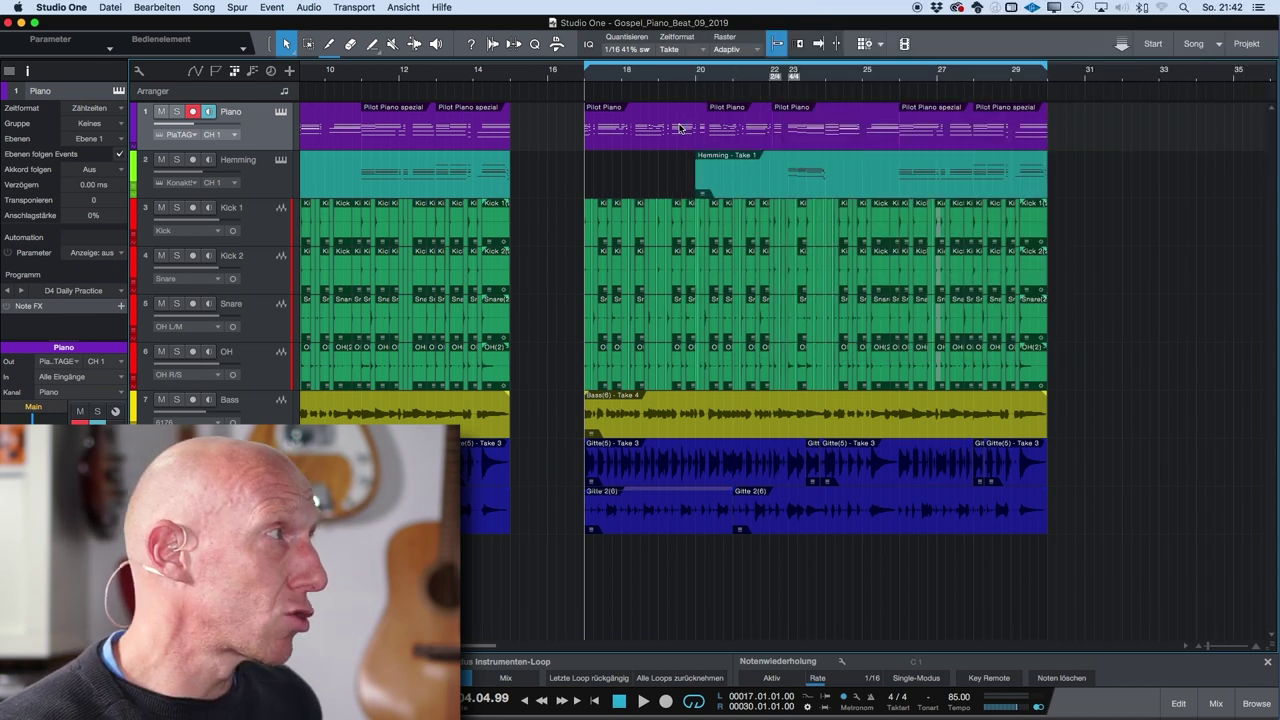
- Select all Piano instrument parts between bars 17 and 30 and bounce them to audio
{"action": "left_click", "coordinate": [553, 117]}
{"action": "left_click_drag", "start_coordinate": [553, 117], "coordinate": [1050, 116]}
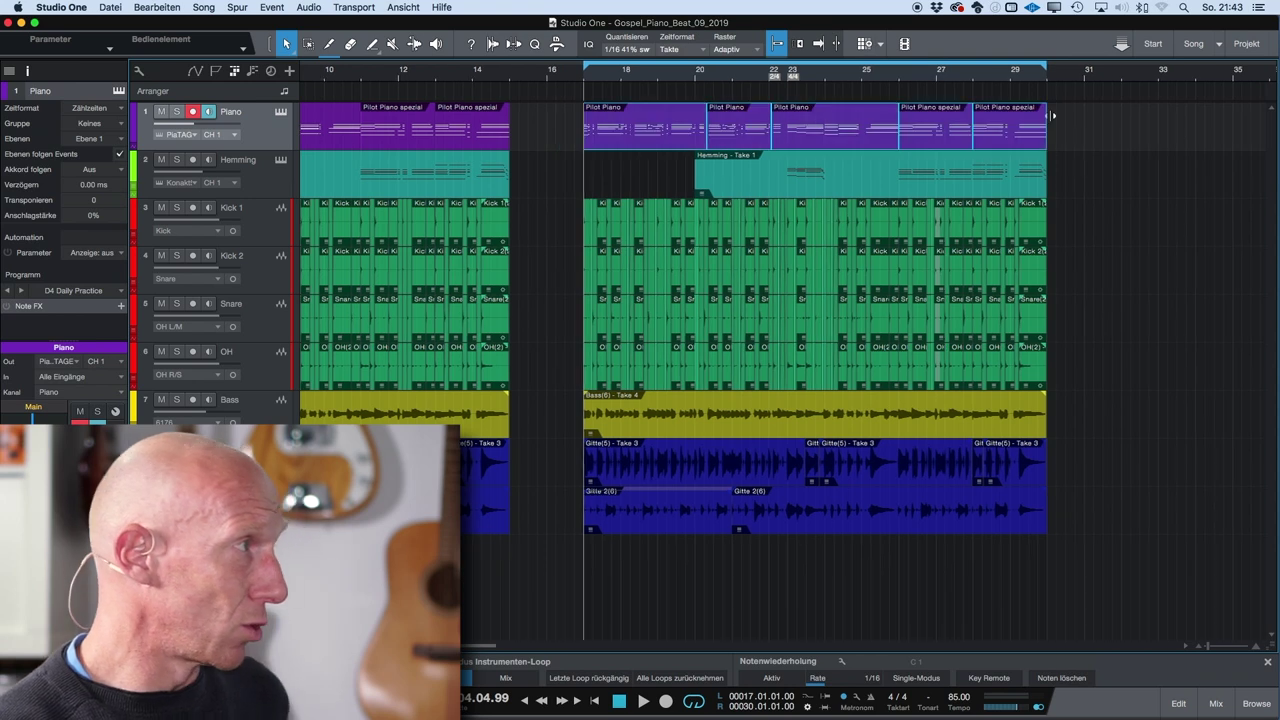
{"action": "right_click", "coordinate": [806, 128]}
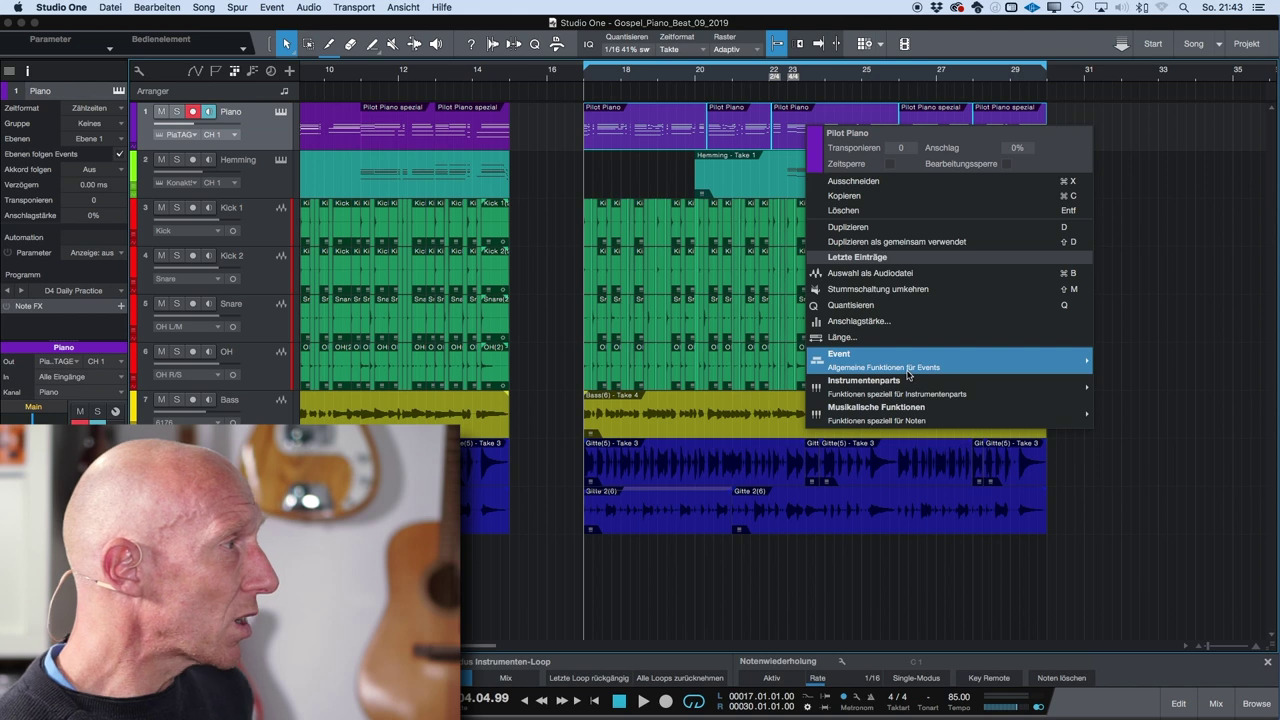
{"action": "mouse_move", "coordinate": [909, 372]}
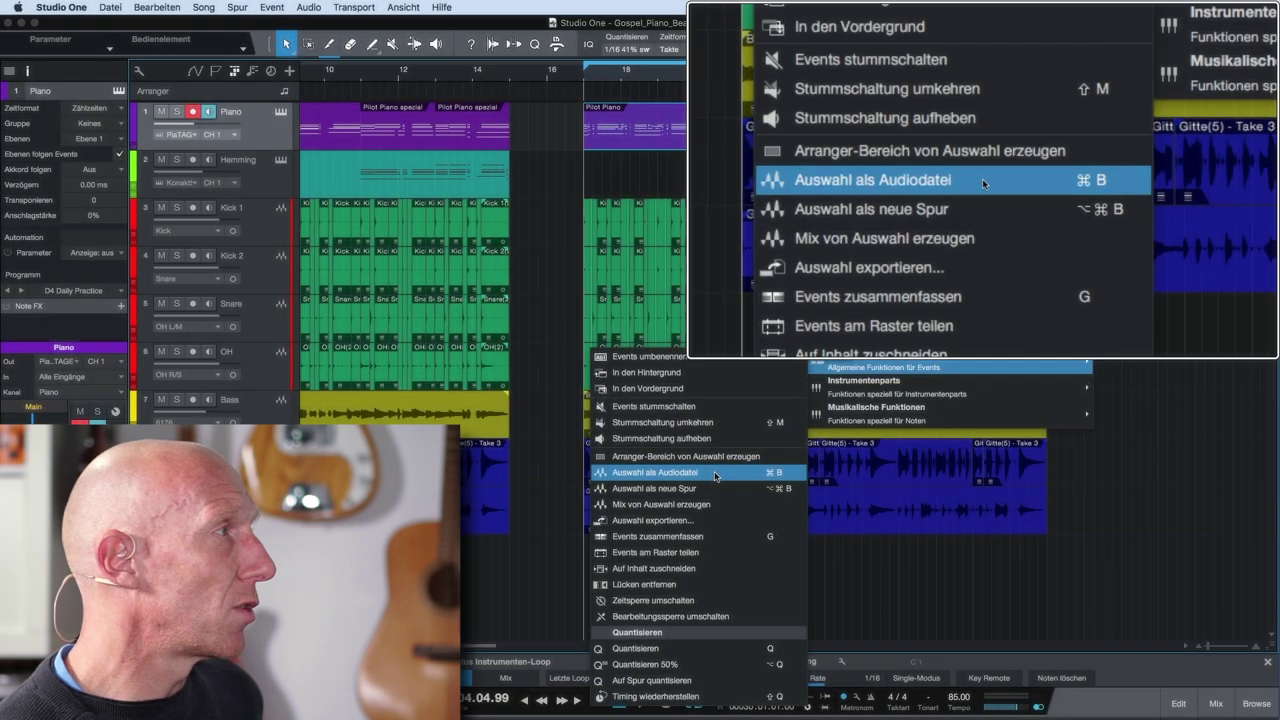
{"action": "left_click", "coordinate": [714, 474]}
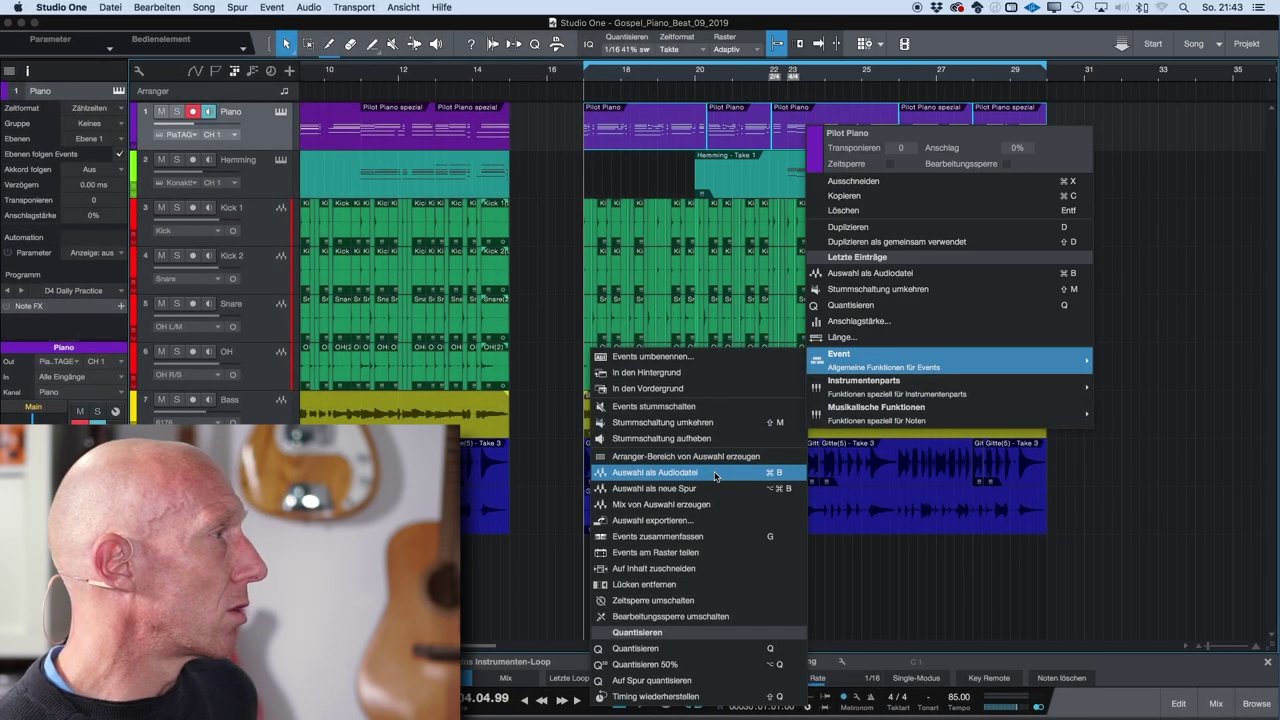
{"action": "left_click", "coordinate": [714, 474]}
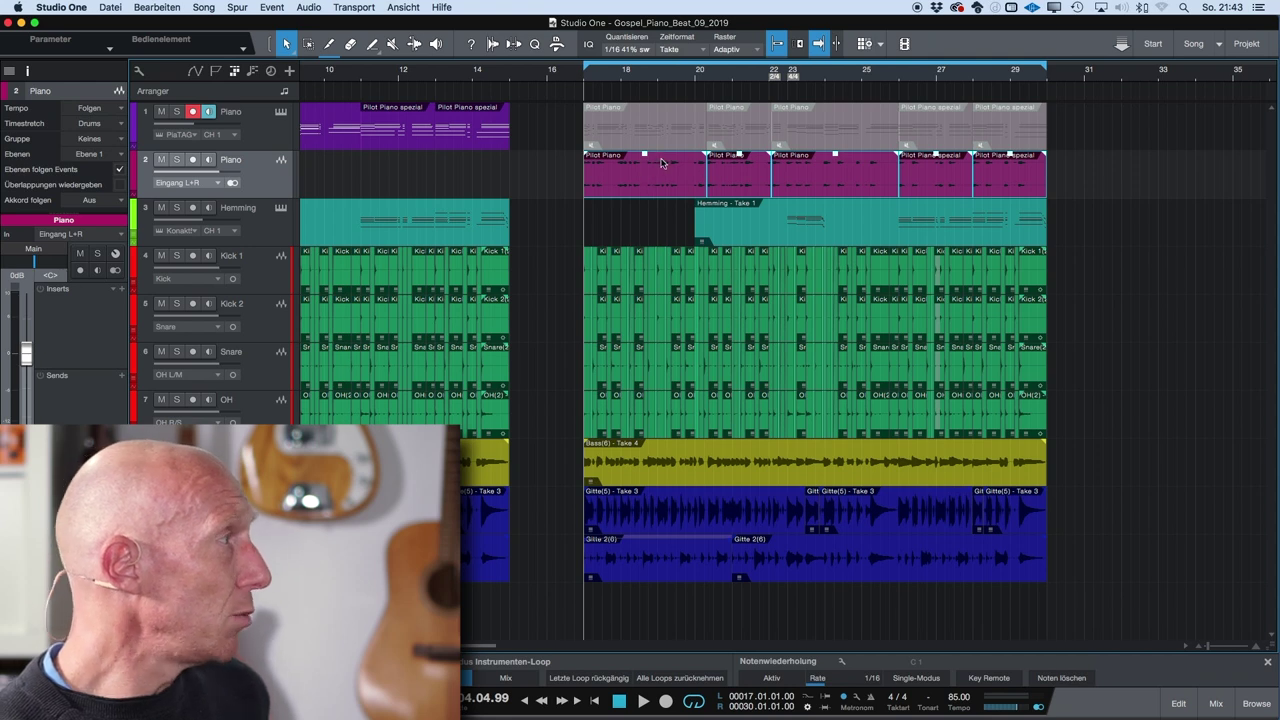
- Bounce the Hemming - Take 1 instrument part to audio
{"action": "left_click_drag", "start_coordinate": [620, 223], "coordinate": [1020, 222]}
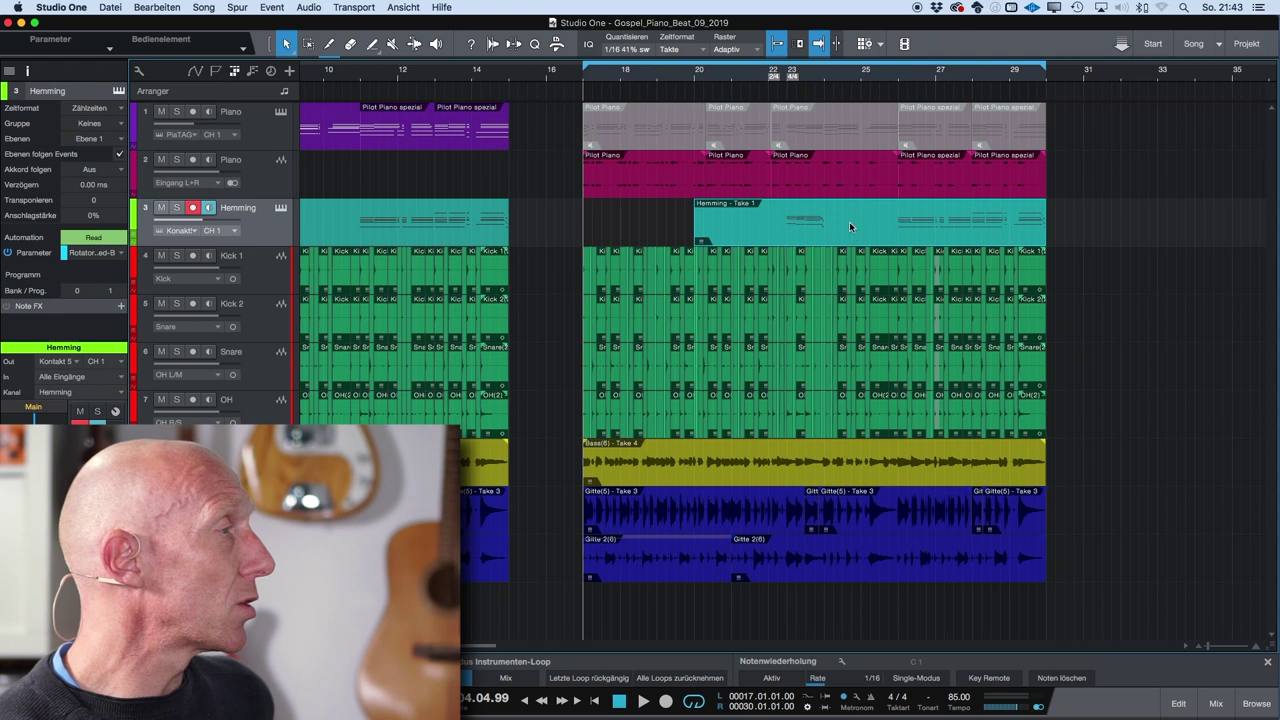
{"action": "right_click", "coordinate": [850, 225]}
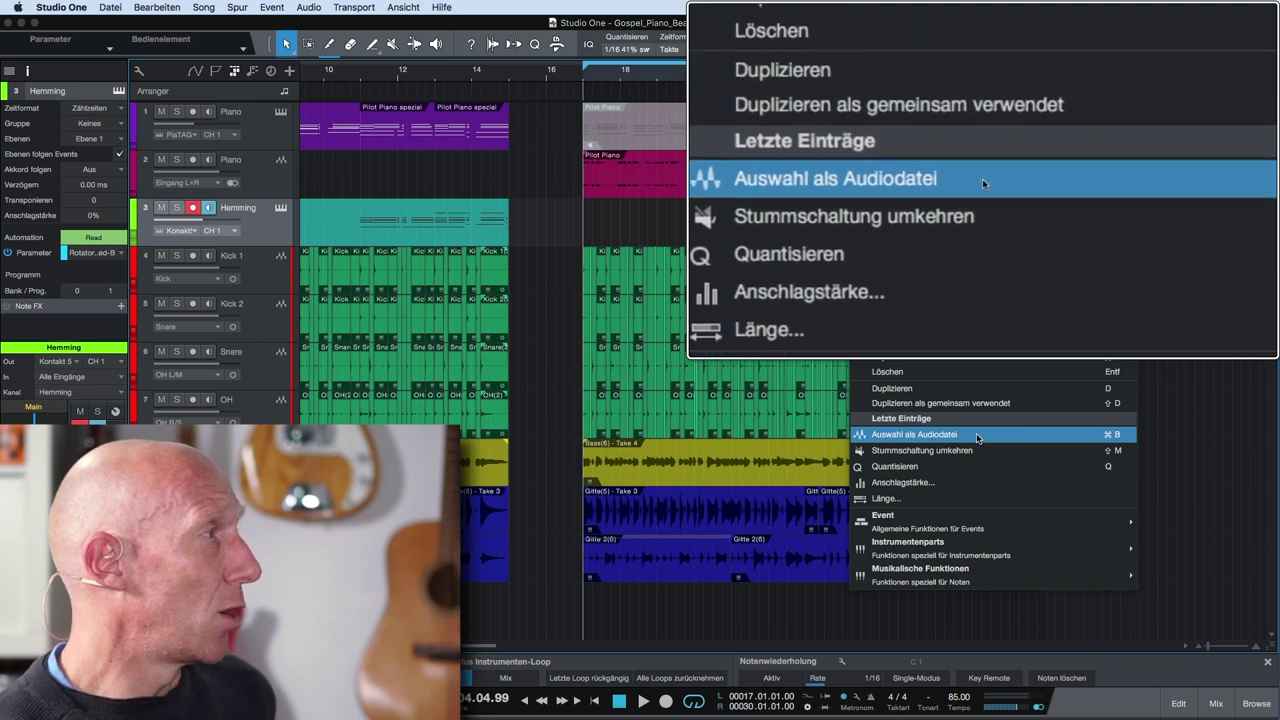
{"action": "left_click", "coordinate": [978, 437]}
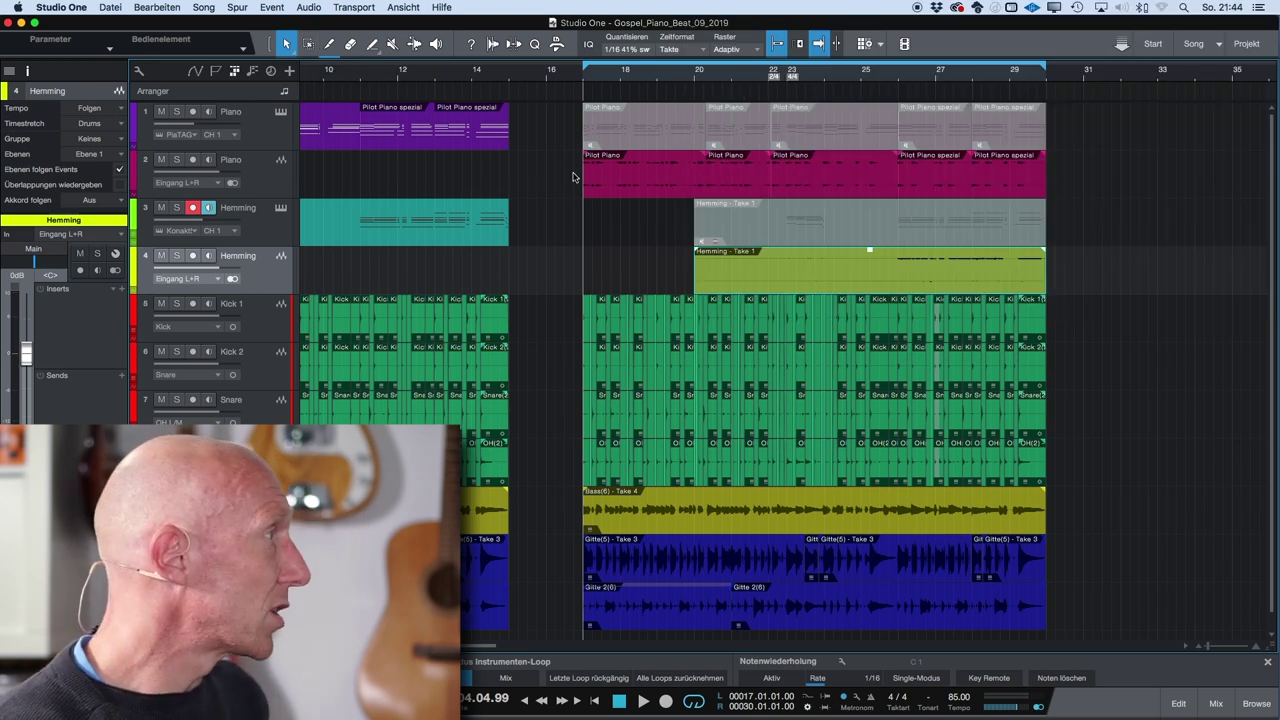
- Select bars 17 to 30 across all tracks with the Range tool, and switch back to the Arrow tool
{"action": "key", "text": "2"}
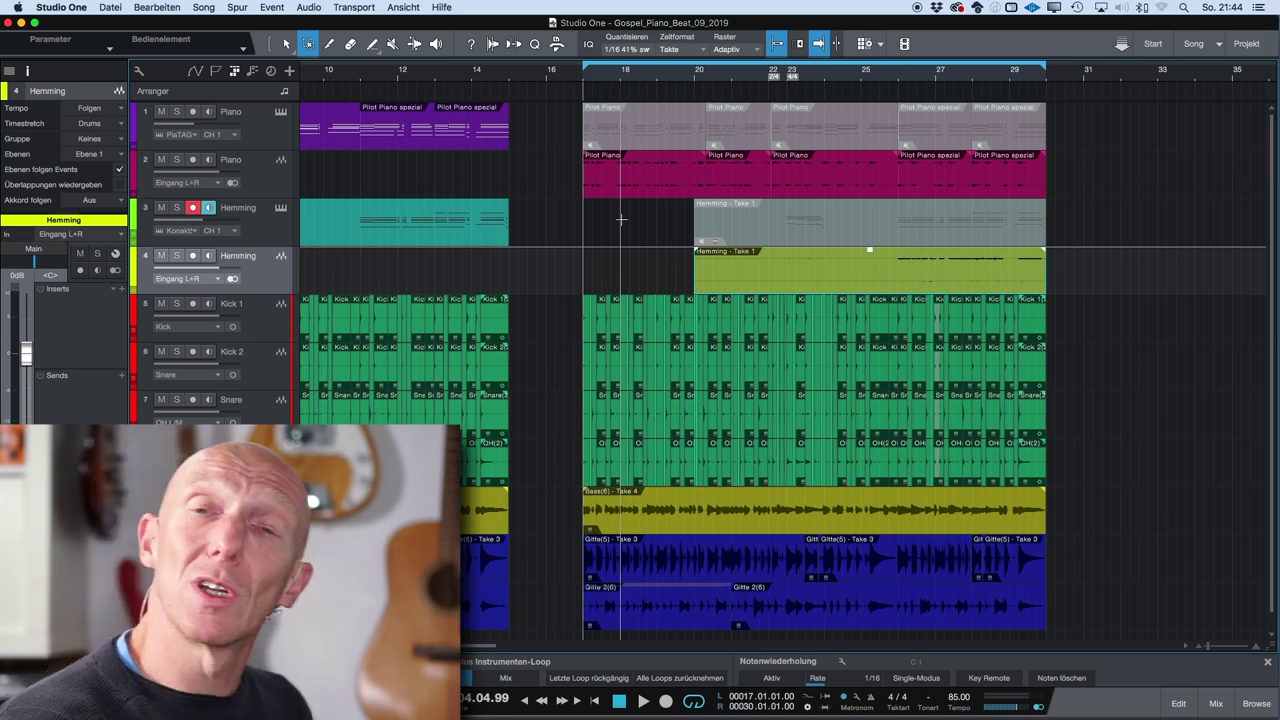
{"action": "scroll", "coordinate": [1043, 479], "scroll_direction": "right", "scroll_amount": 2}
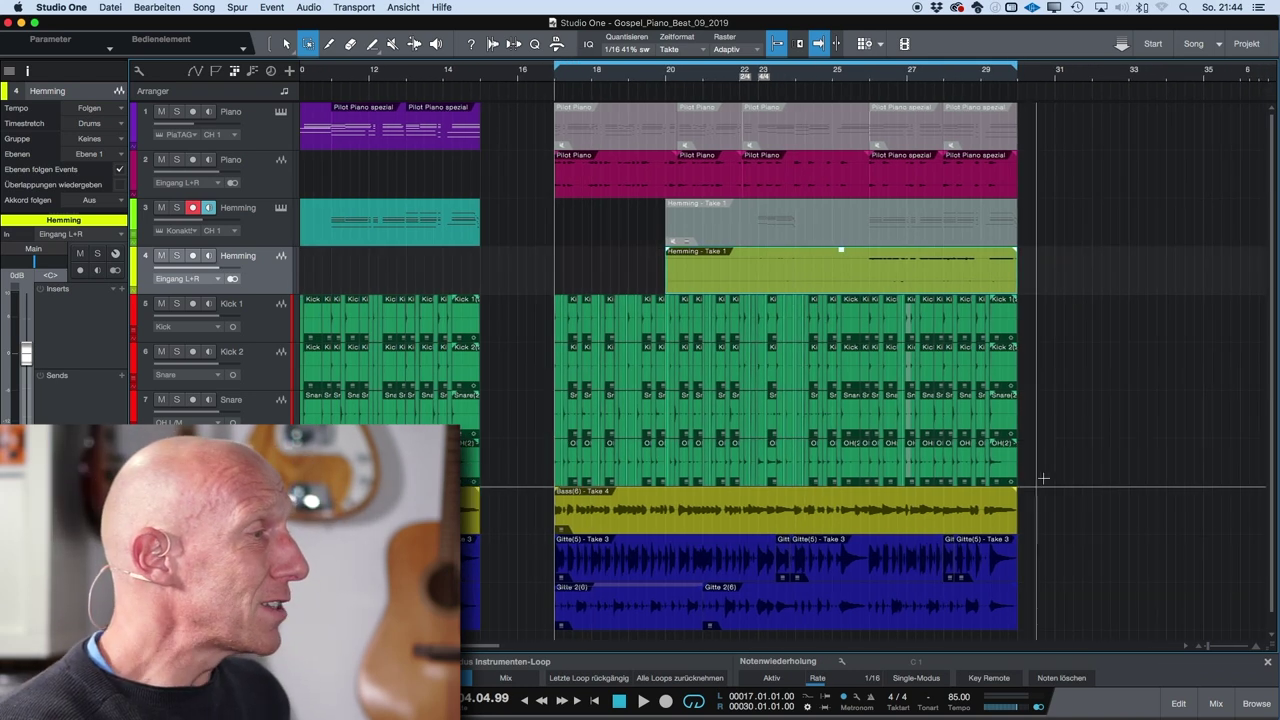
{"action": "left_click_drag", "start_coordinate": [1021, 599], "coordinate": [553, 122]}
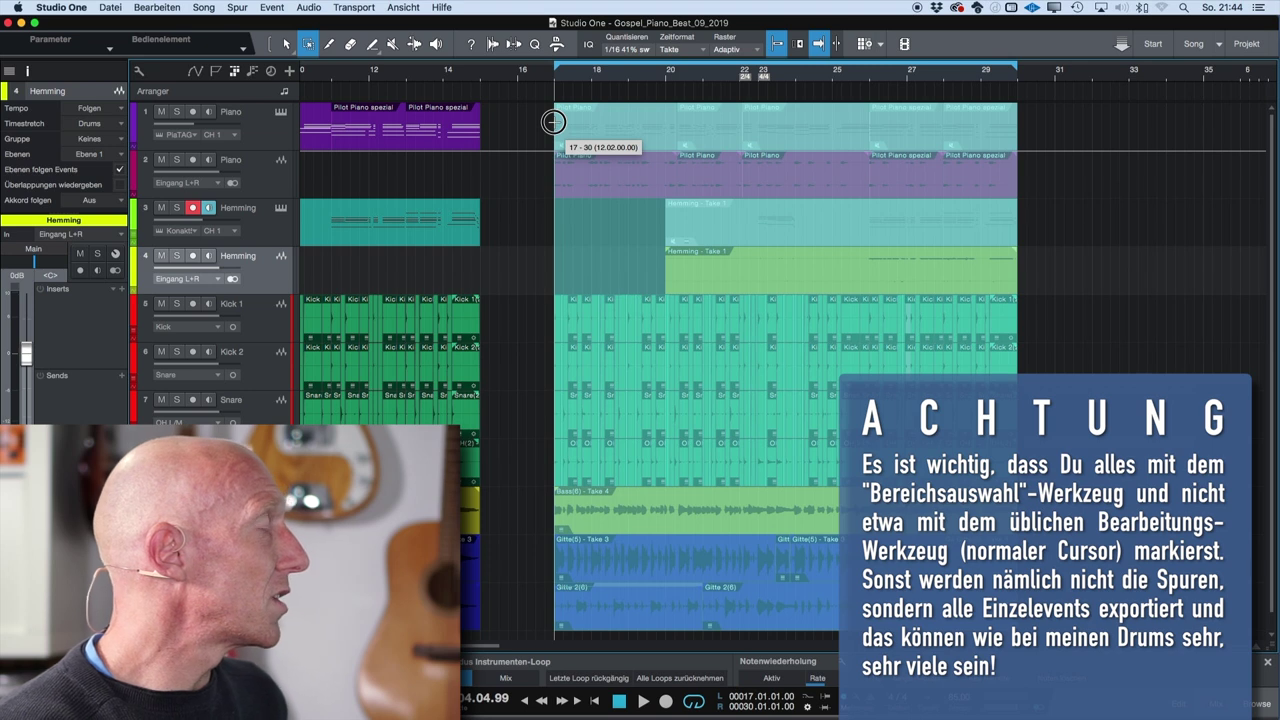
{"action": "left_click_drag", "start_coordinate": [553, 122], "coordinate": [553, 122]}
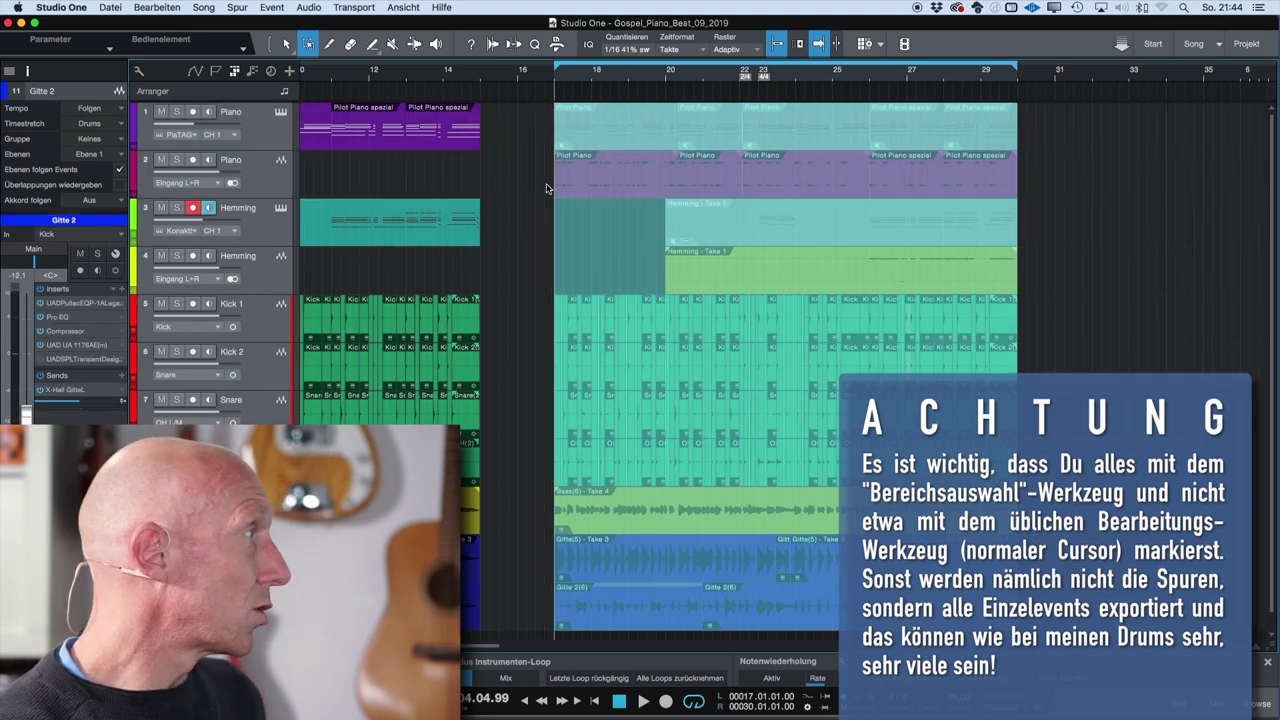
{"action": "key", "text": "1"}
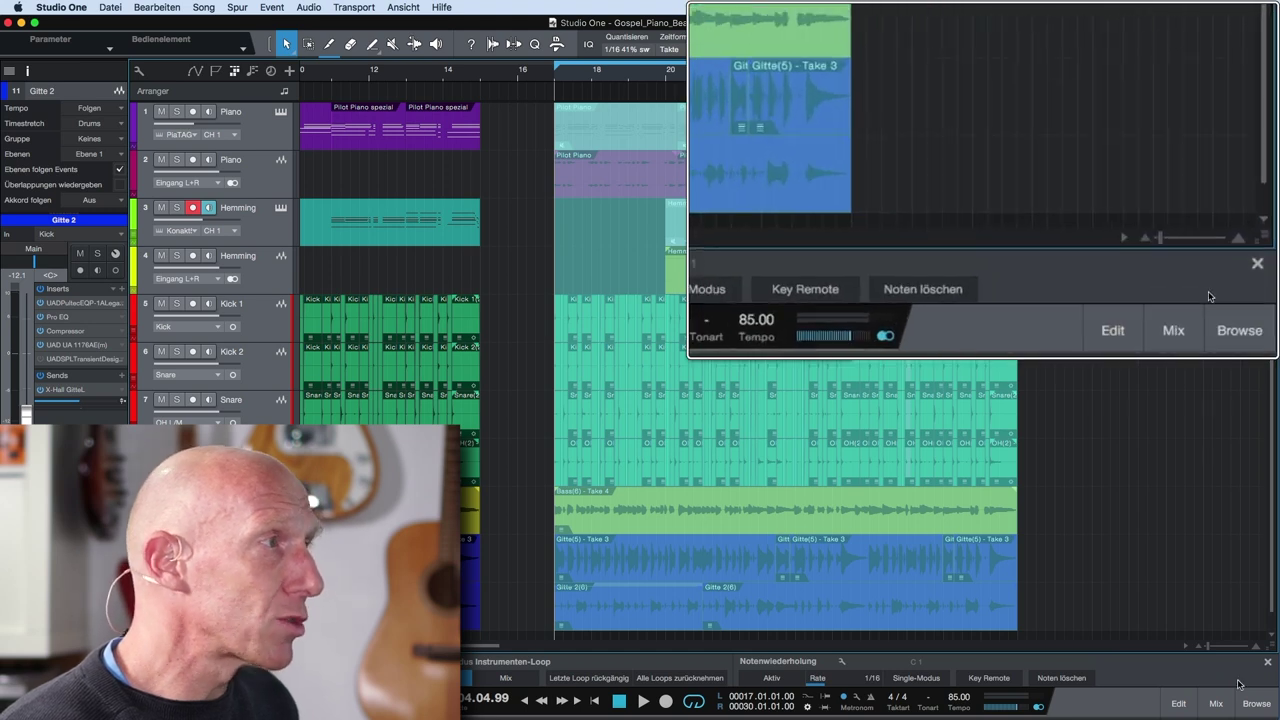
- Show the file browser and export the selected range of all tracks as audio files into the Stems folder
{"action": "left_click", "coordinate": [1254, 705]}
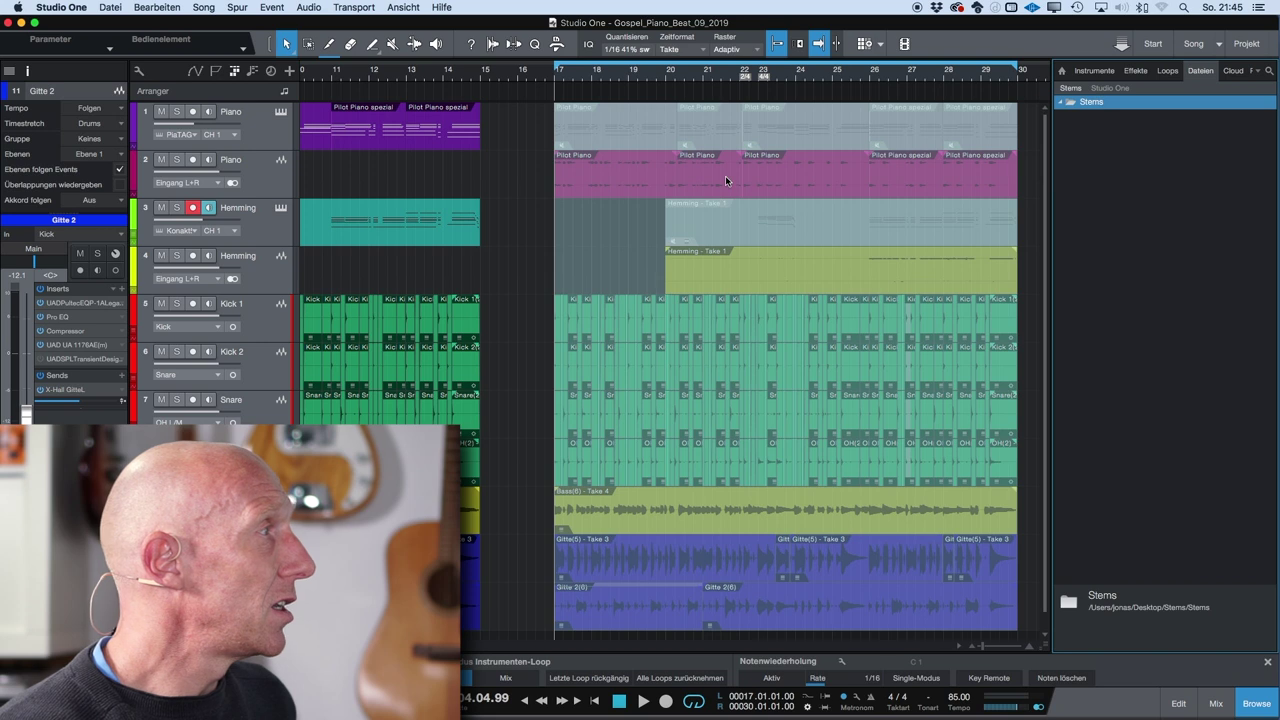
{"action": "left_click", "coordinate": [783, 174]}
{"action": "left_click_drag", "start_coordinate": [958, 165], "coordinate": [1090, 108]}
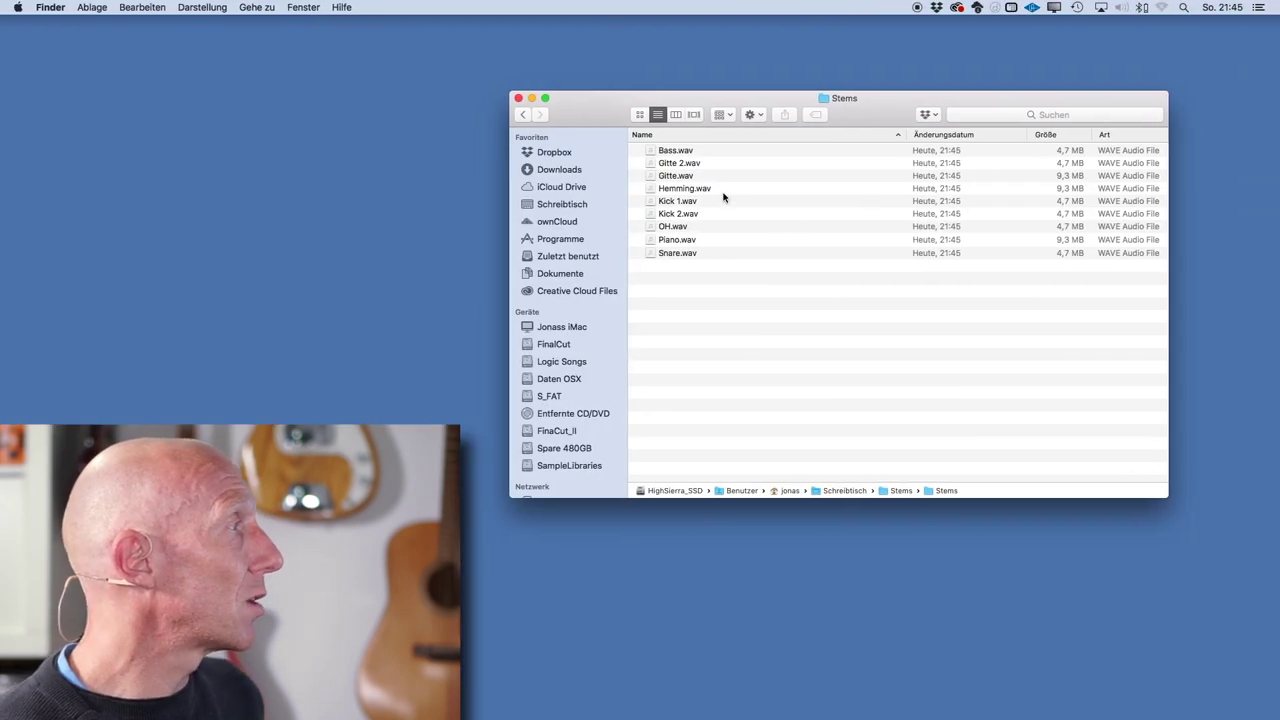
- In the Finder, preview the exported Piano.wav from the Stems folder and close the preview
{"action": "left_click", "coordinate": [676, 240]}
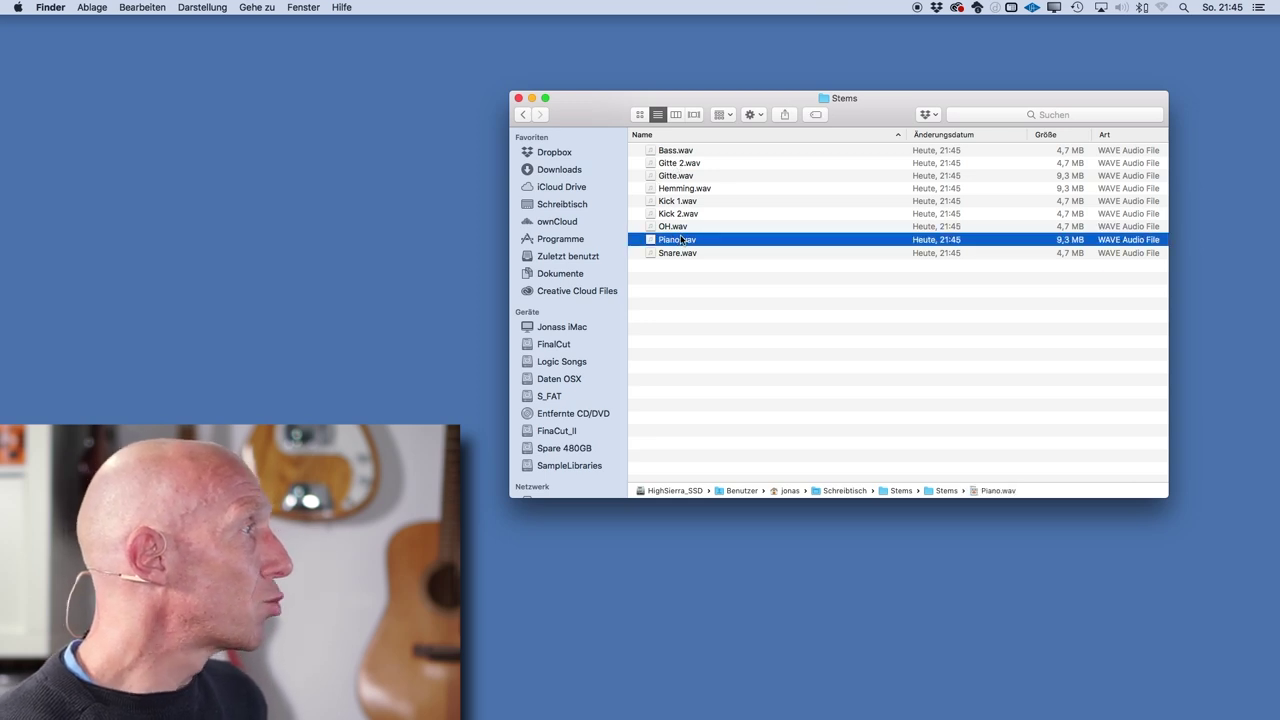
{"action": "key", "text": "space"}
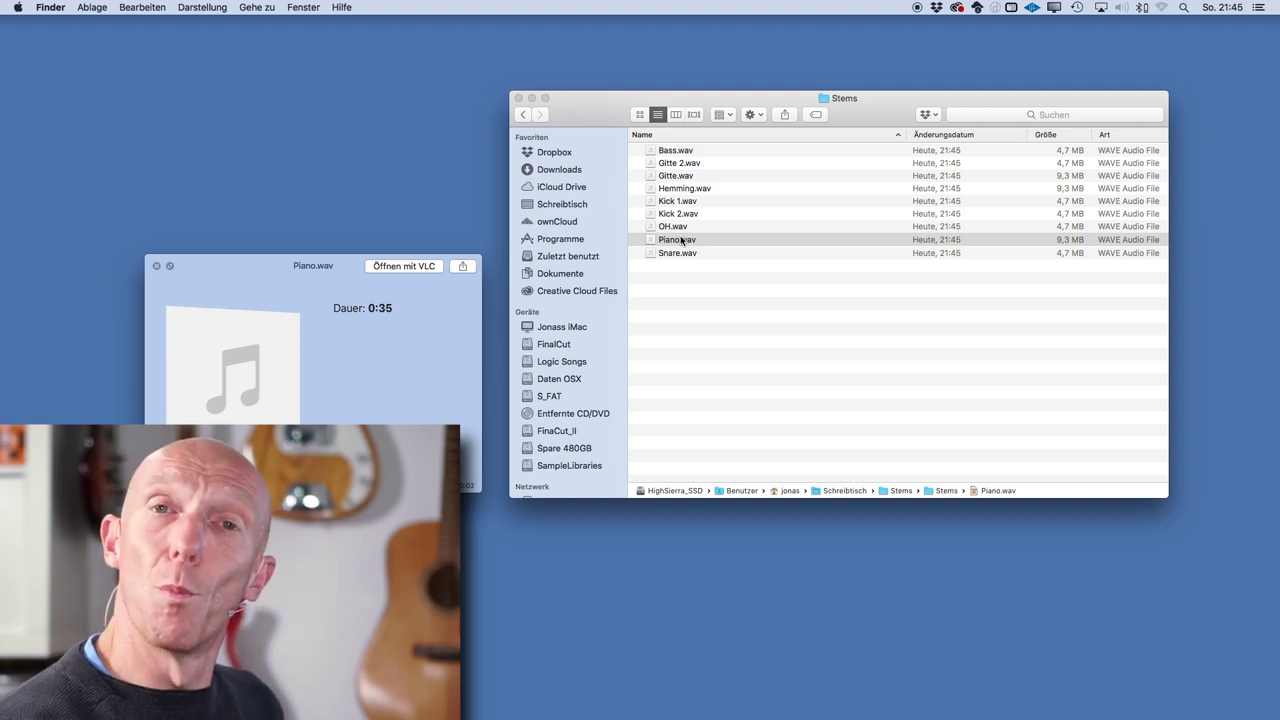
{"action": "key", "text": "space"}
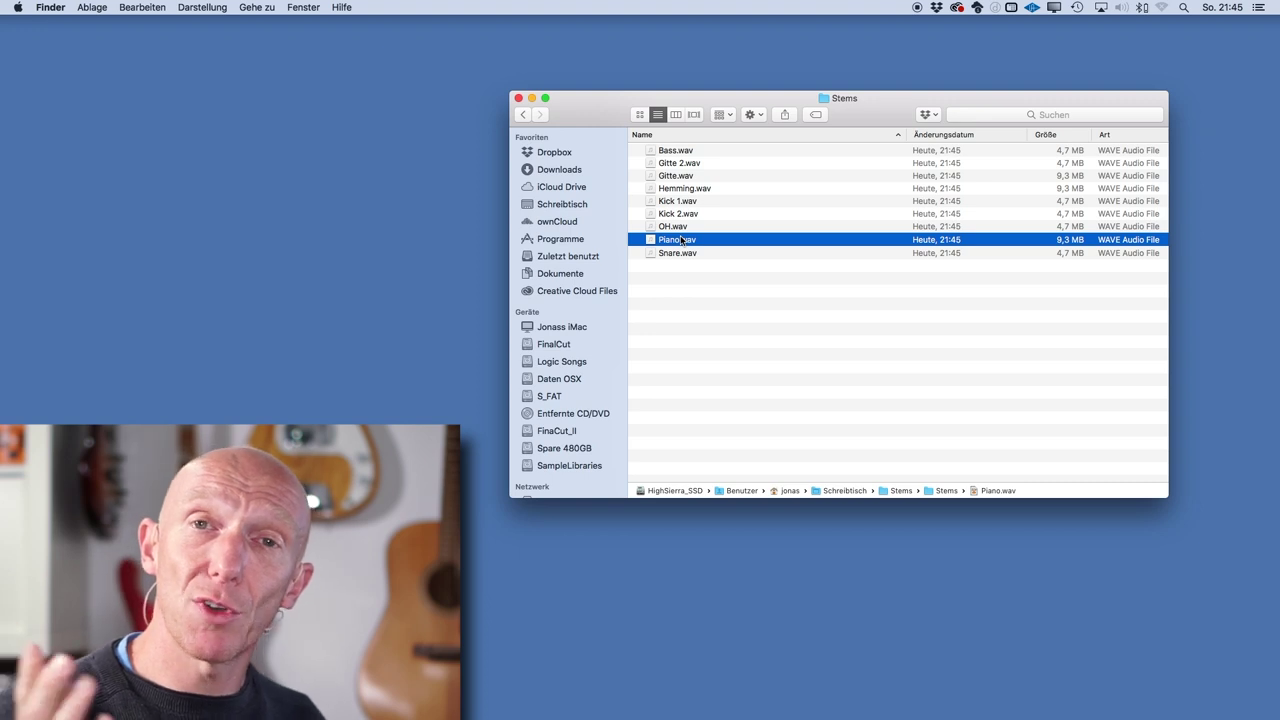
- Rename Piano.wav as 01 Piano.wav
{"action": "key", "text": "Return"}
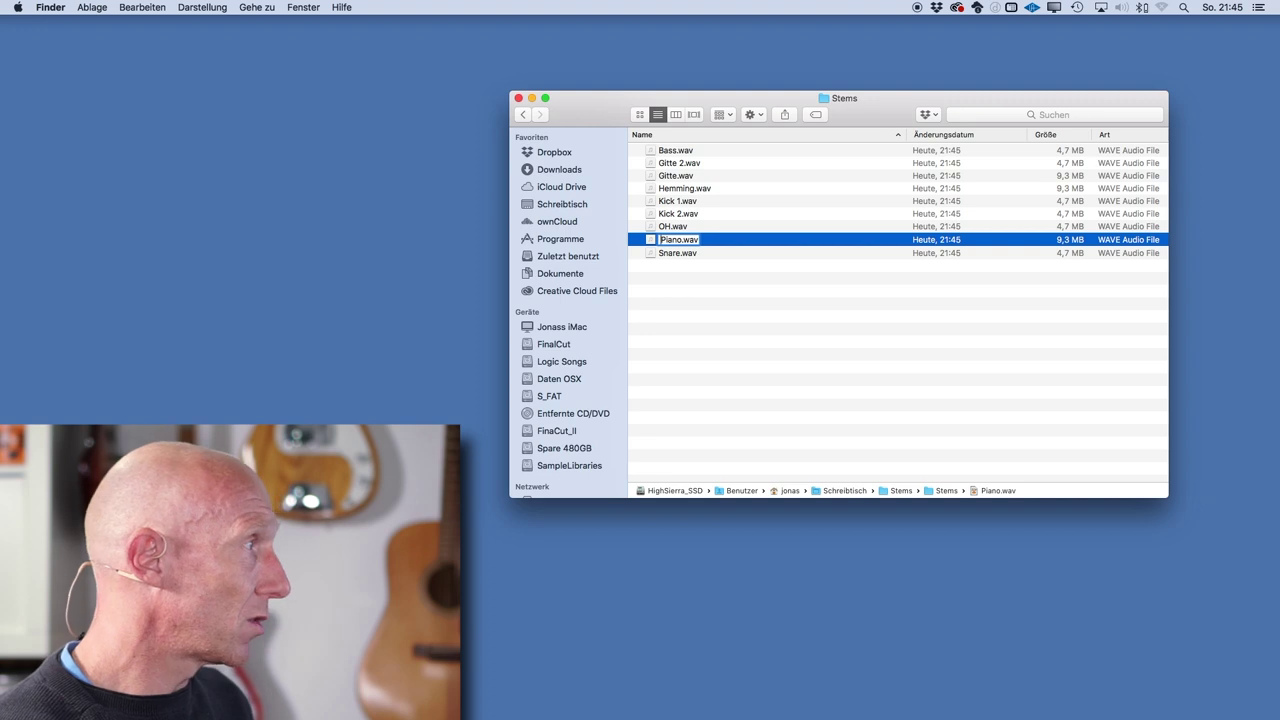
{"action": "key", "text": "Left"}
{"action": "type", "text": "01"}
{"action": "key", "text": "Return"}
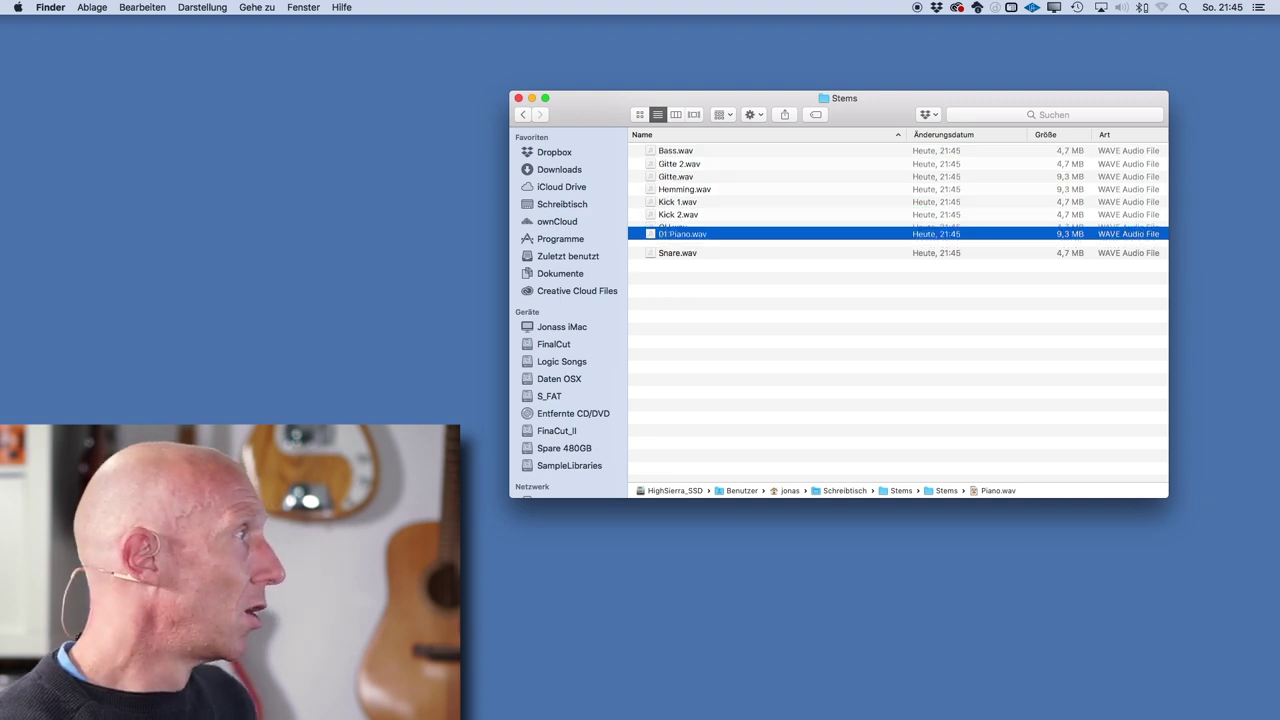
- Rename Kick 1.wav as 02 Kick 1.wav
{"action": "left_click", "coordinate": [678, 219]}
{"action": "key", "text": "Return"}
{"action": "key", "text": "Left"}
{"action": "type", "text": "02"}
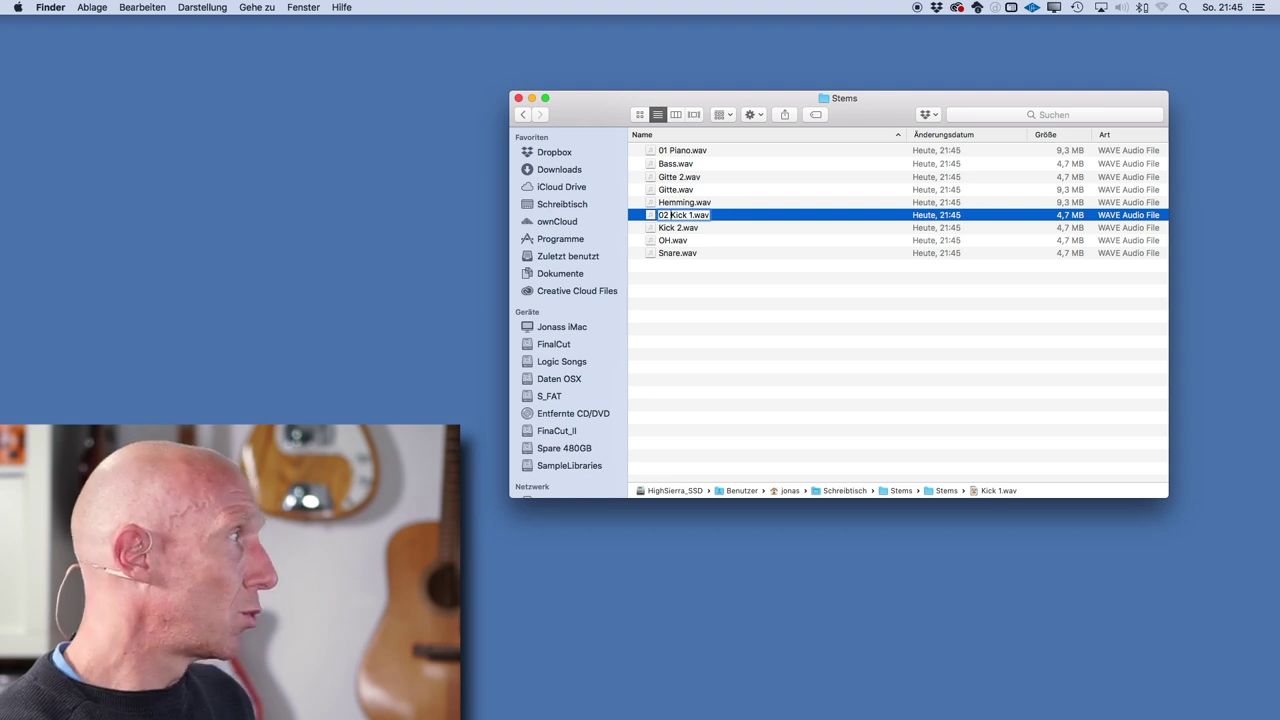
{"action": "key", "text": "Return"}
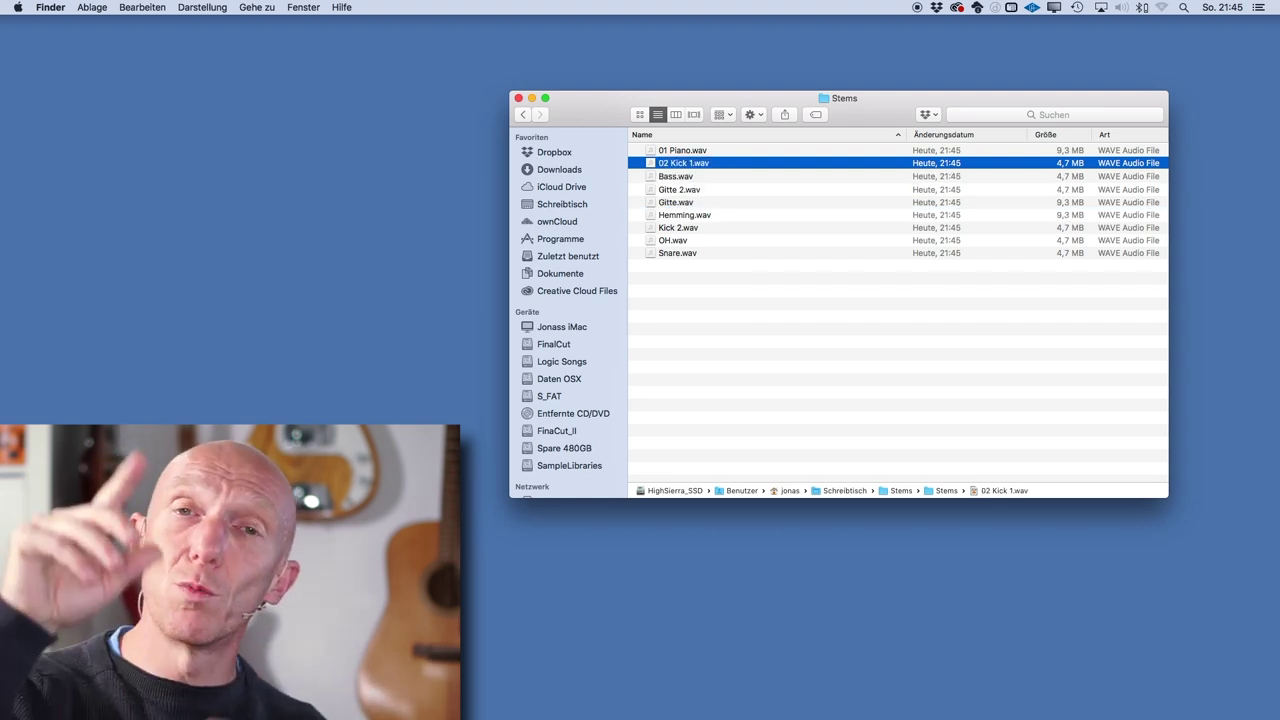